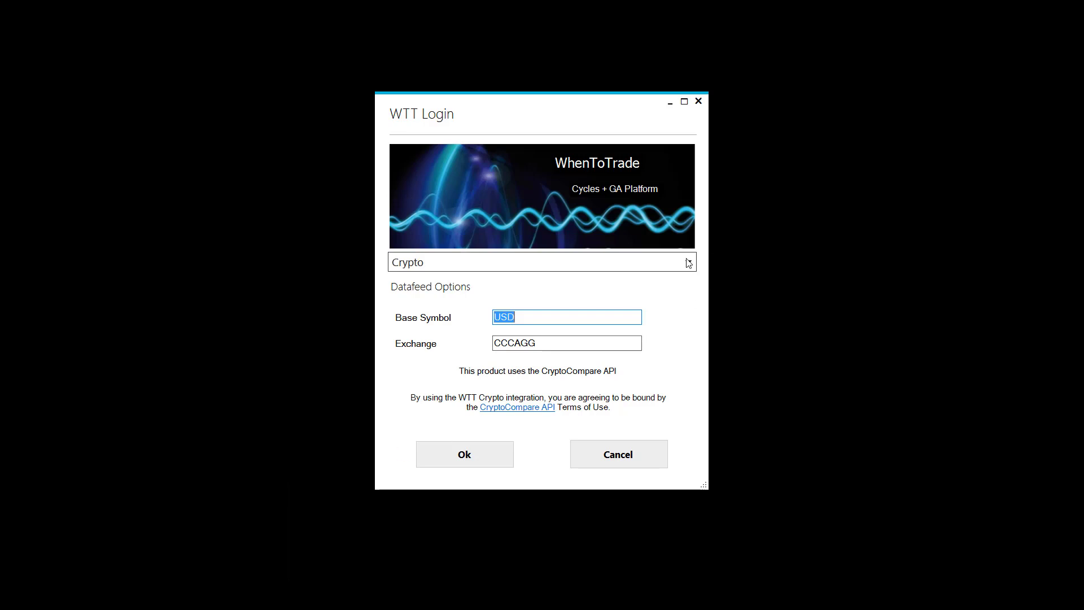
Log in with the Crypto datafeed using base symbol USD and exchange CCCAGG, and maximize the charting window.
click(565, 262)
click(490, 320)
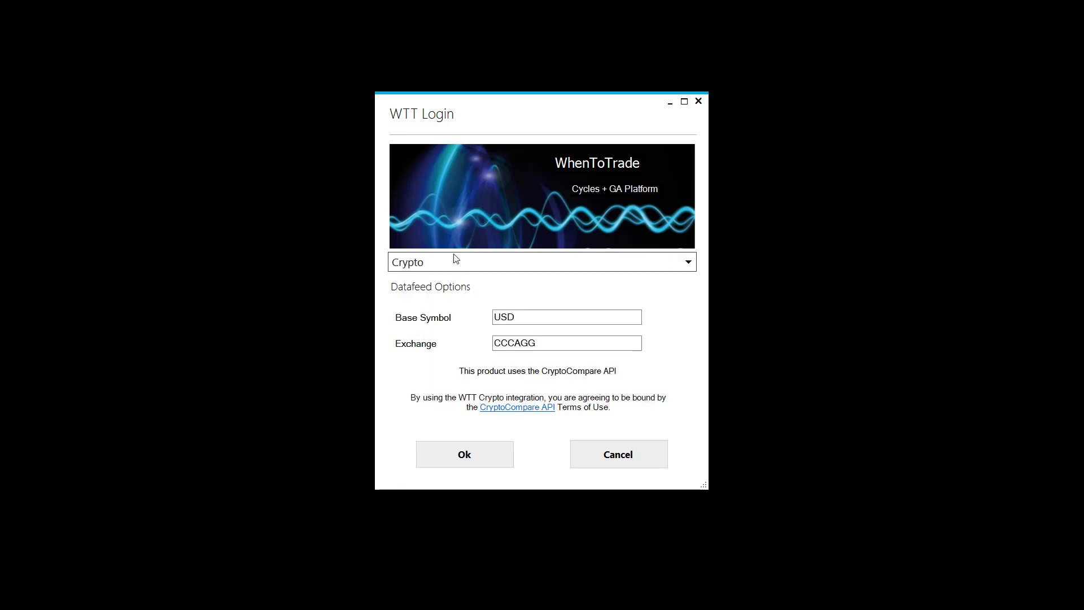
click(551, 315)
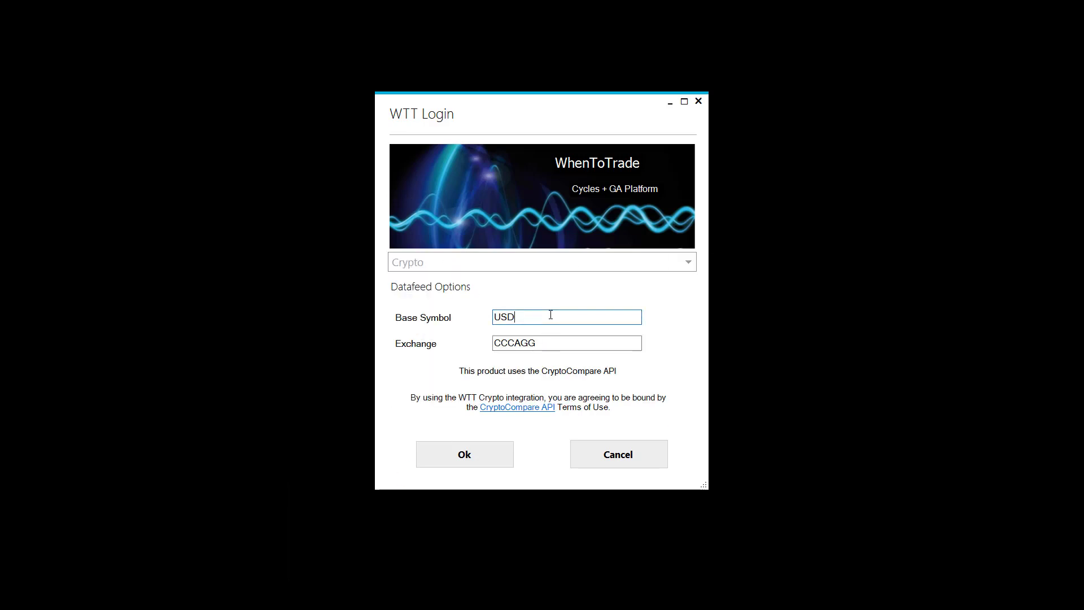
click(466, 450)
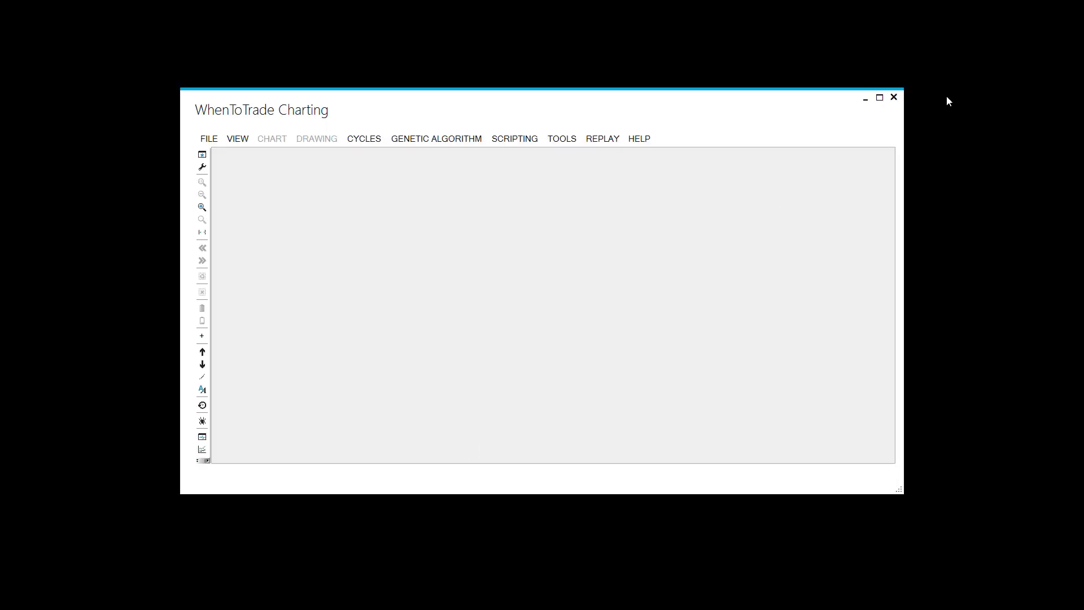
click(879, 97)
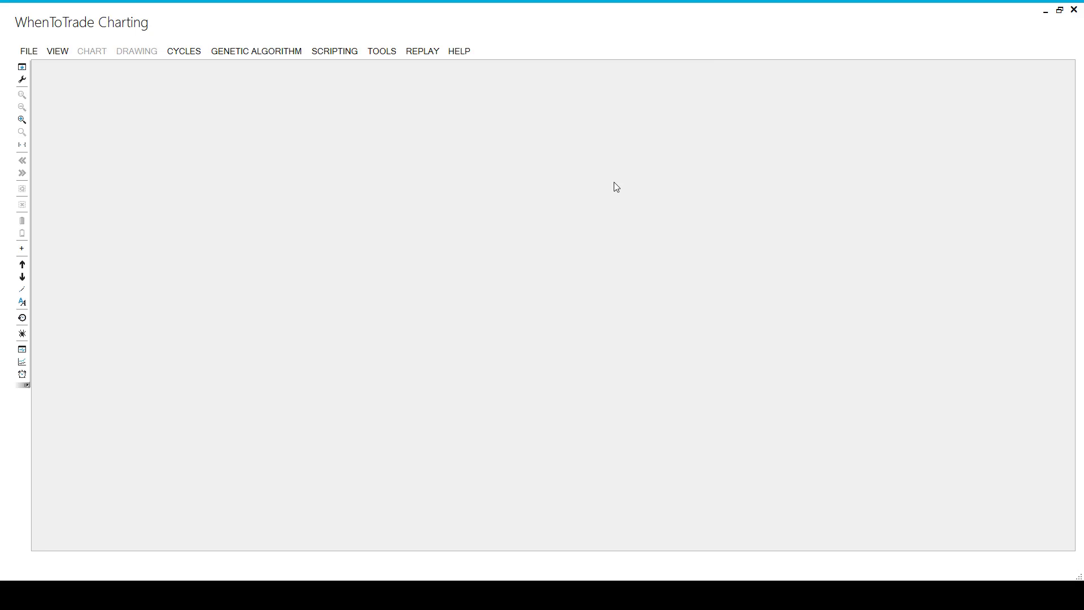
Create a BTC time chart with the Minute time frame, a bar size of 5 and 2500 bars back.
click(22, 67)
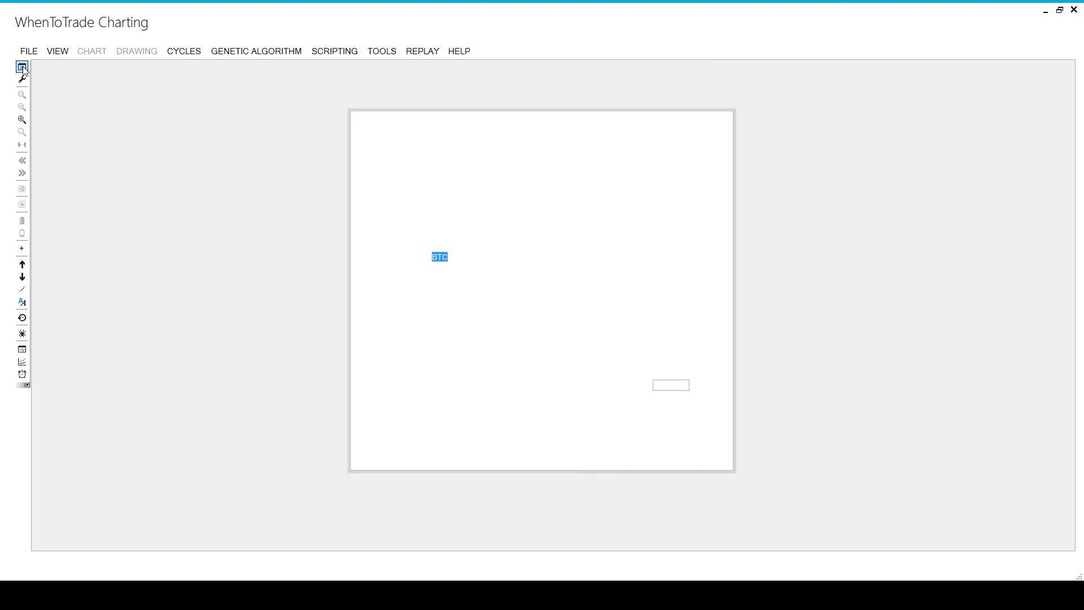
click(479, 261)
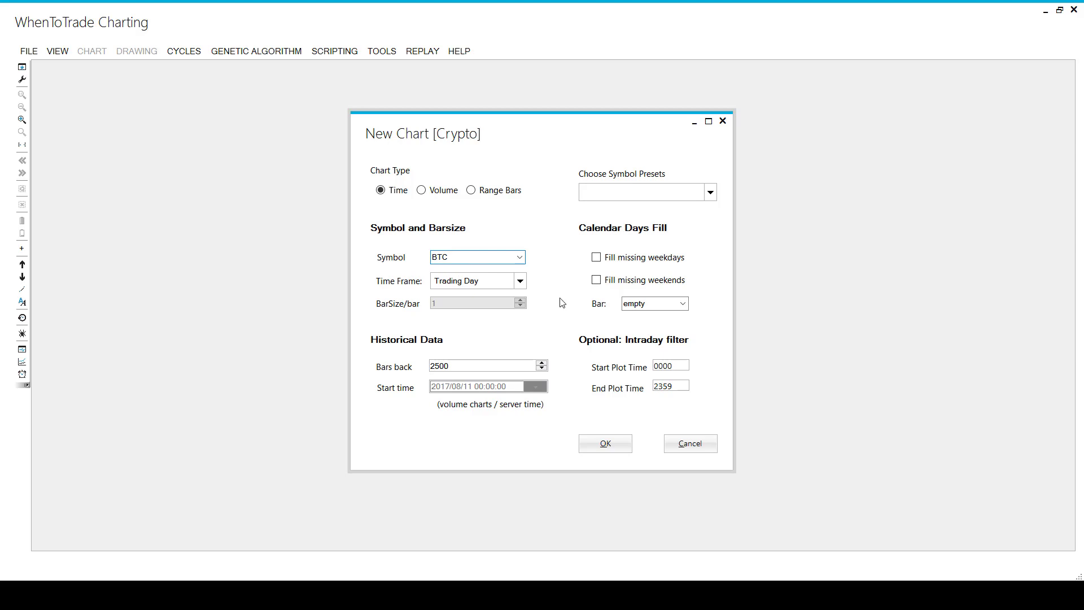
click(520, 280)
click(471, 295)
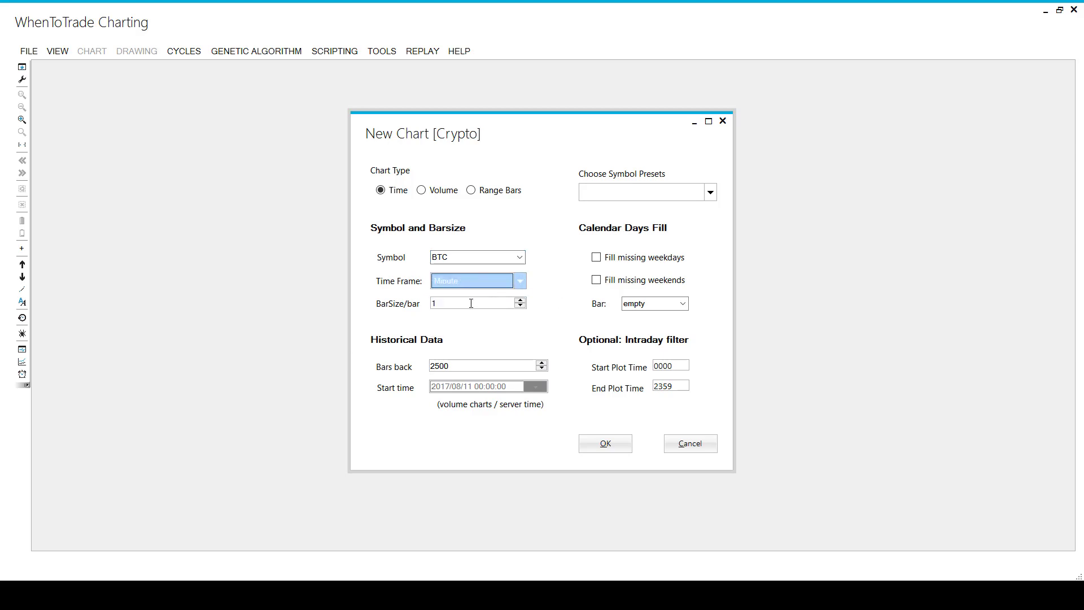
key(Tab)
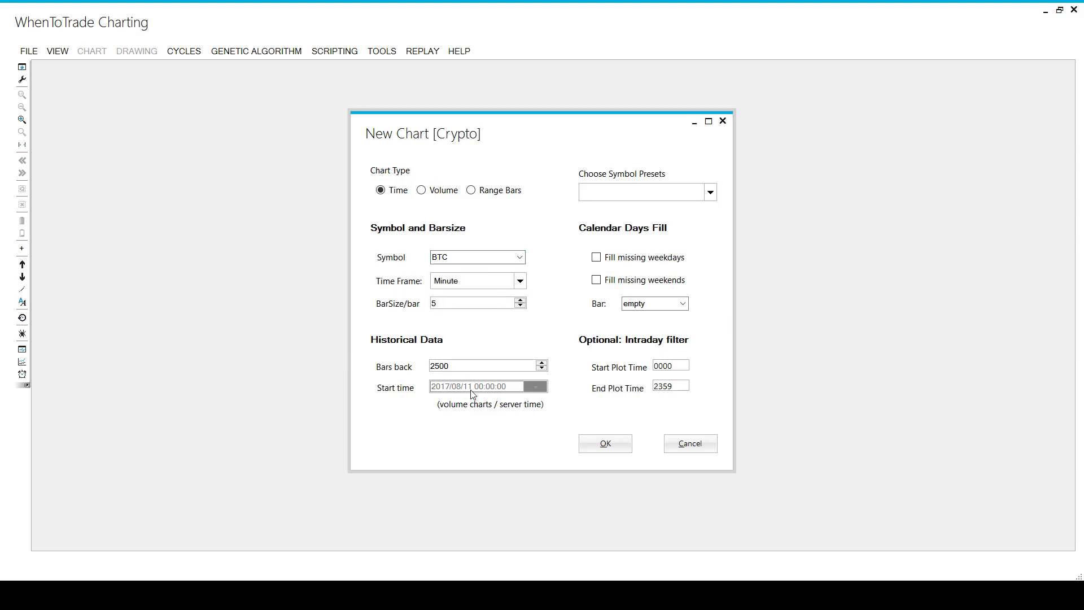
text(5)
click(603, 444)
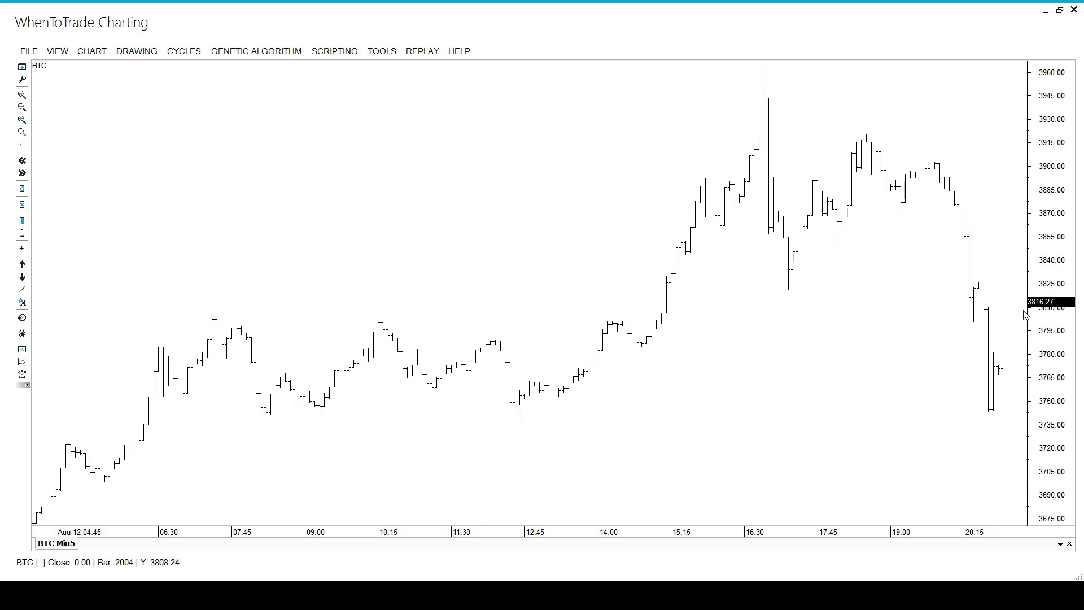
Extend the visible range of the 5-minute BTC chart back to the afternoon of August 10, 2017.
click(22, 144)
drag(623, 280, 593, 289)
click(618, 355)
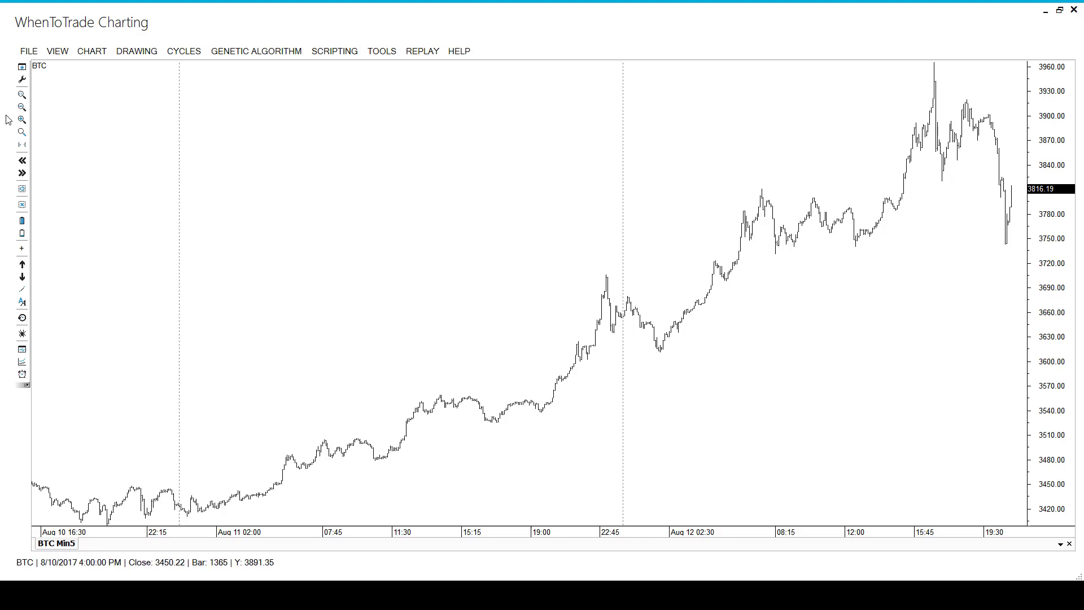
Create a second BTC chart with an hourly time frame and dock it below the 5-minute chart.
click(22, 68)
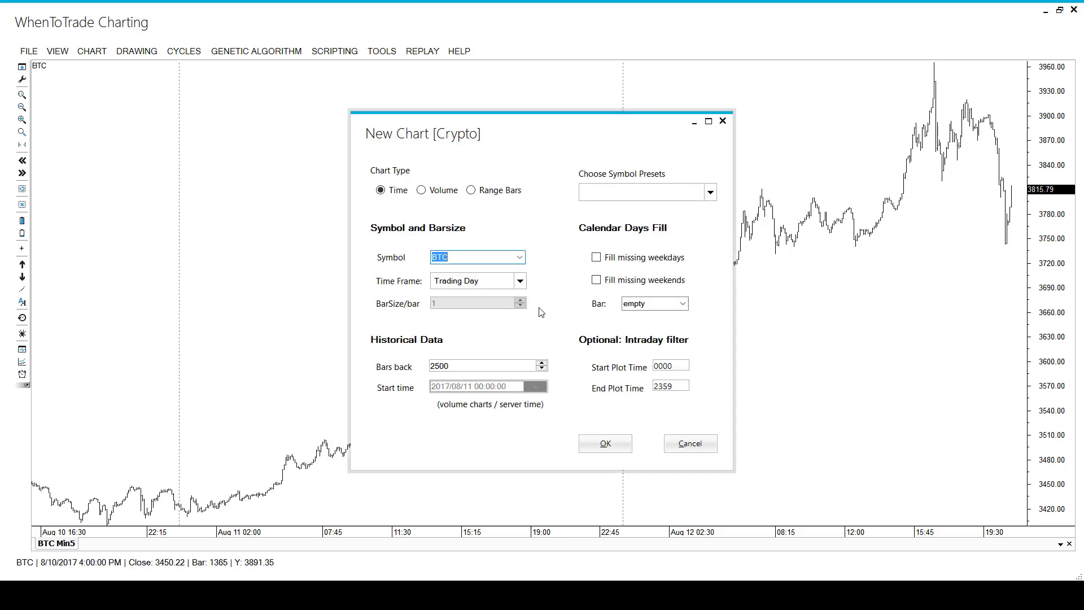
click(520, 281)
click(487, 307)
click(582, 449)
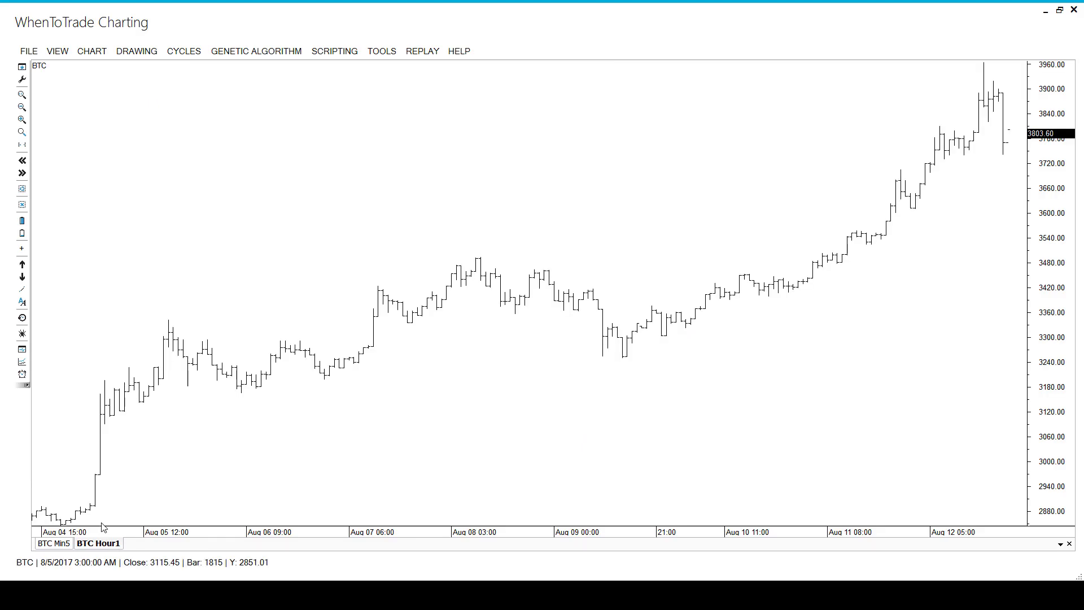
drag(104, 543, 553, 322)
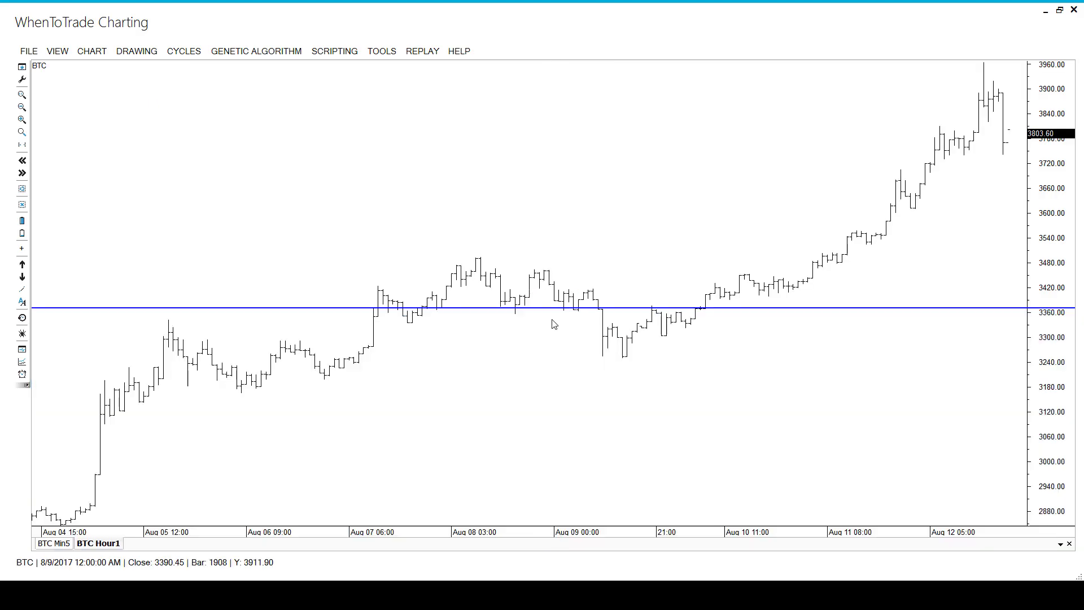
click(759, 223)
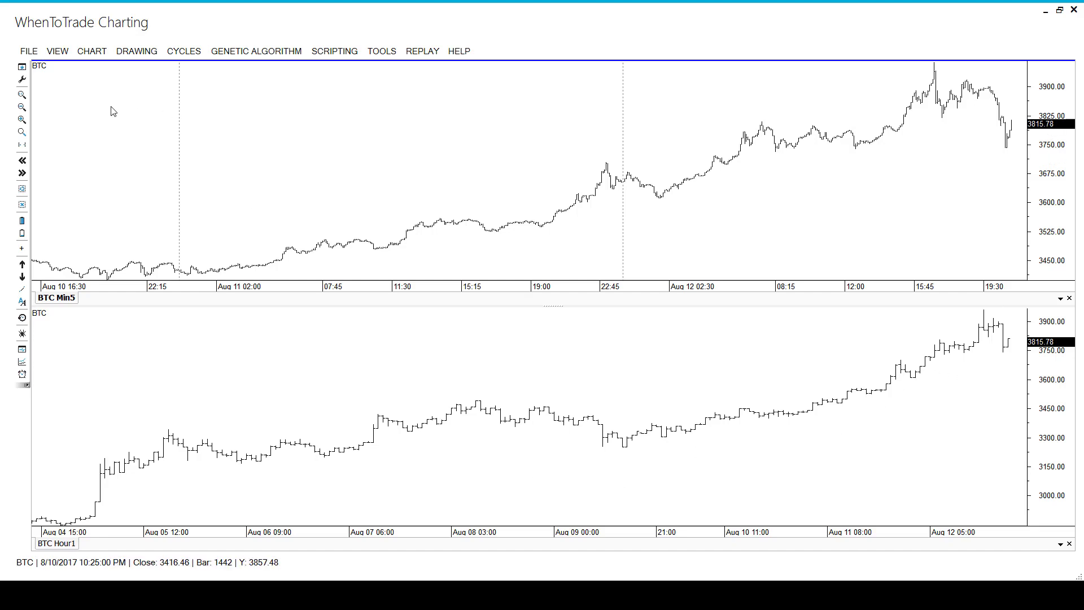
Widen the visible range of the 5-minute chart so it starts on August 9, 2017.
click(22, 145)
drag(600, 286, 569, 285)
click(633, 354)
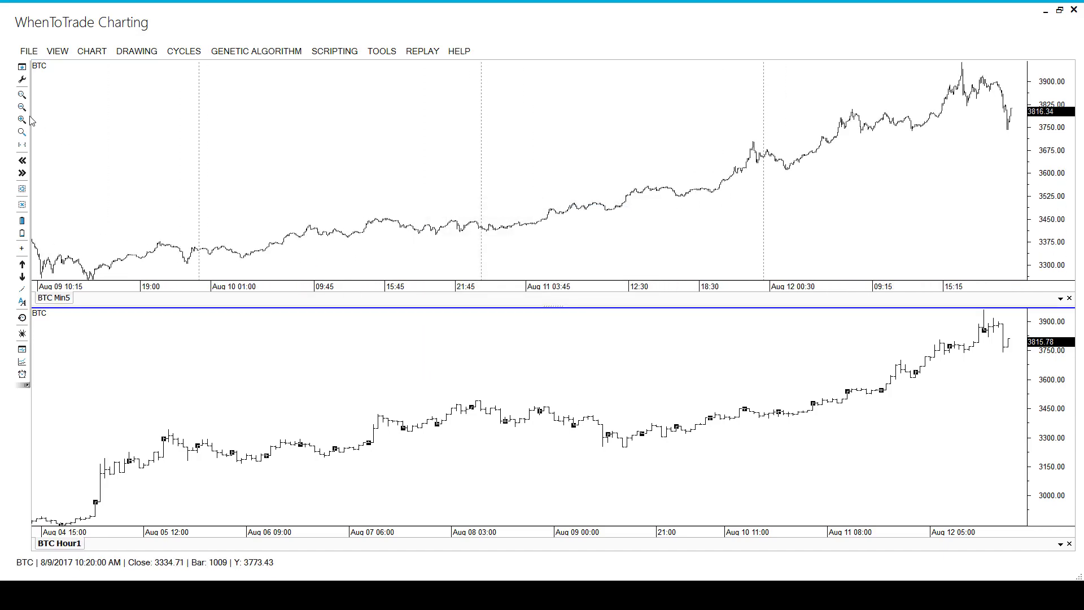
Widen the hourly chart's visible range to start on June 24, 2017, and make the 5-minute pane slightly taller.
click(22, 145)
drag(629, 280, 549, 286)
click(625, 356)
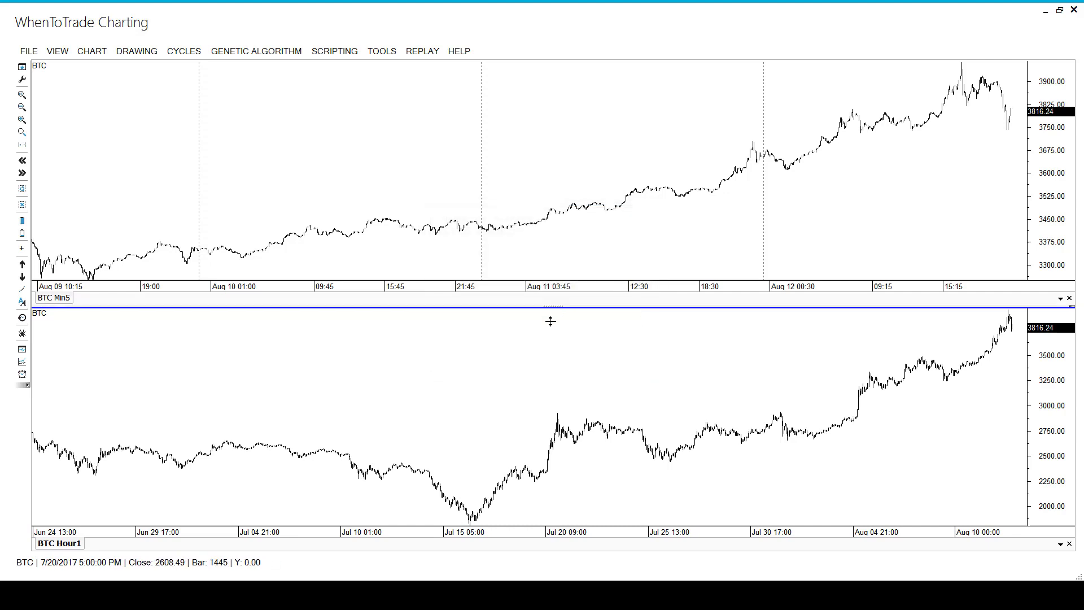
drag(551, 321, 551, 321)
click(617, 269)
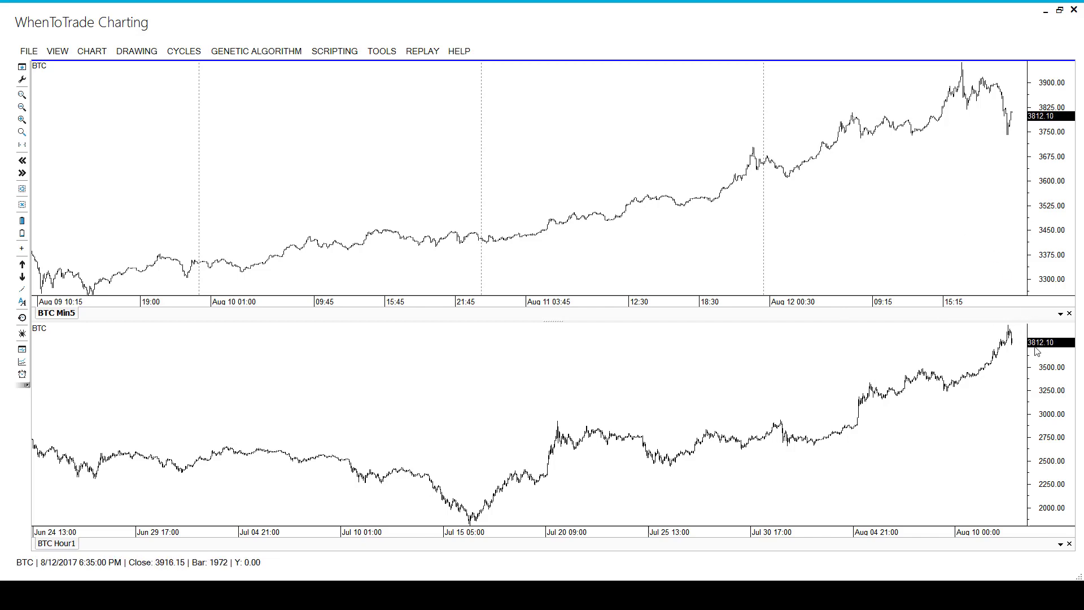
Close the hourly and 5-minute BTC charts without saving them.
click(1069, 544)
click(536, 352)
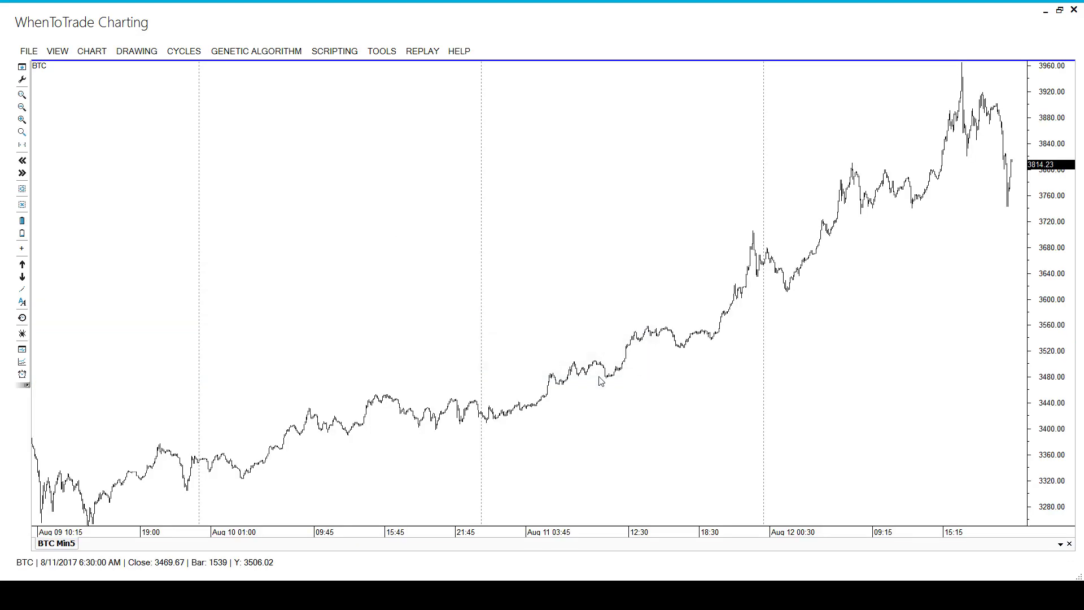
click(1070, 544)
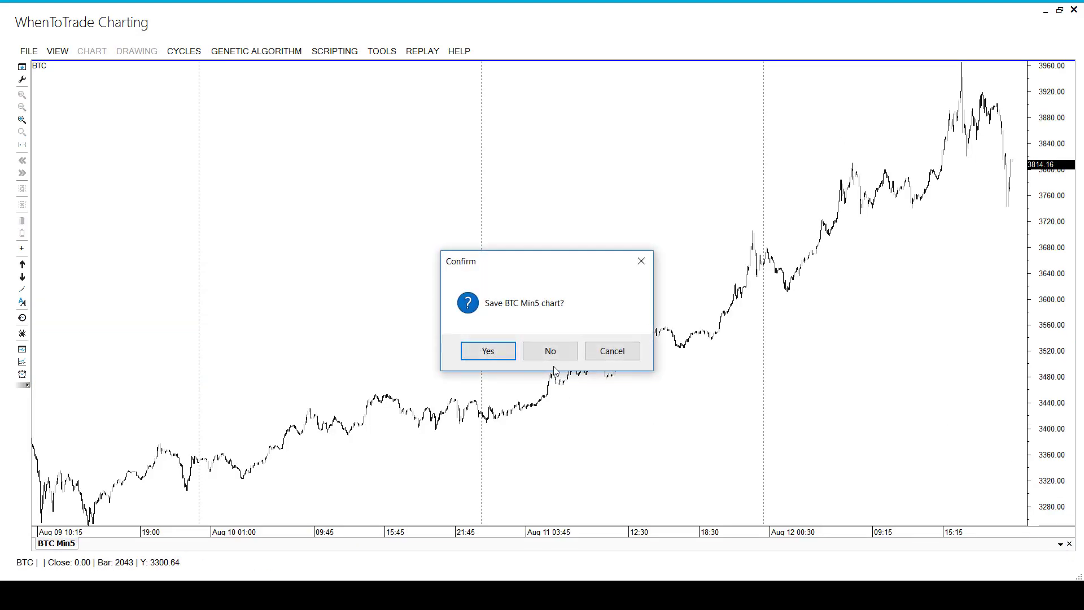
click(550, 351)
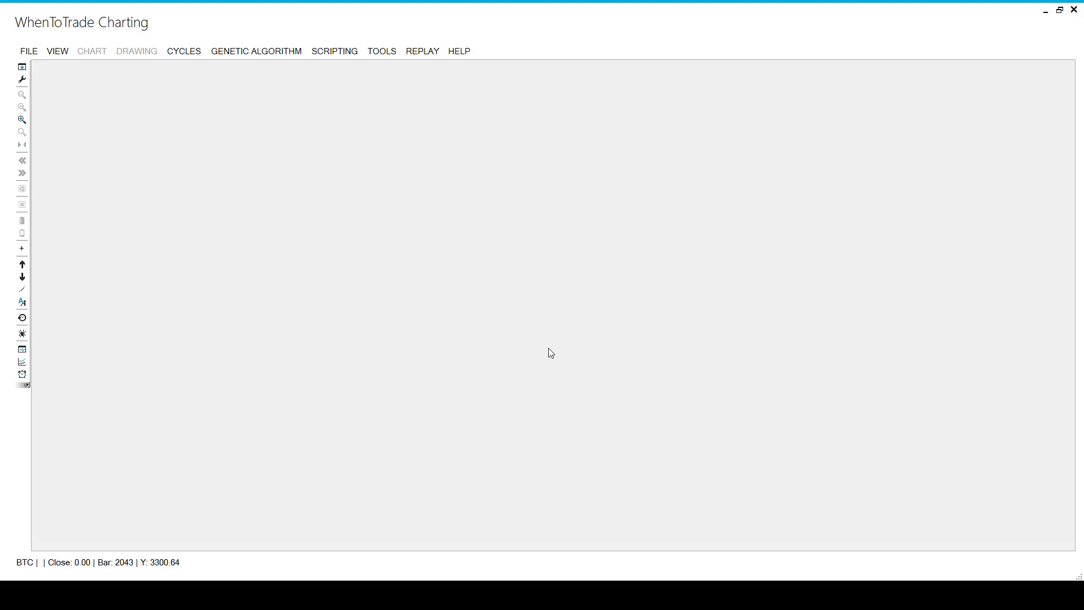
Create a BTC chart with the Trading Day time frame and 2500 bars back, and extend its visible range to mid-2013.
click(24, 67)
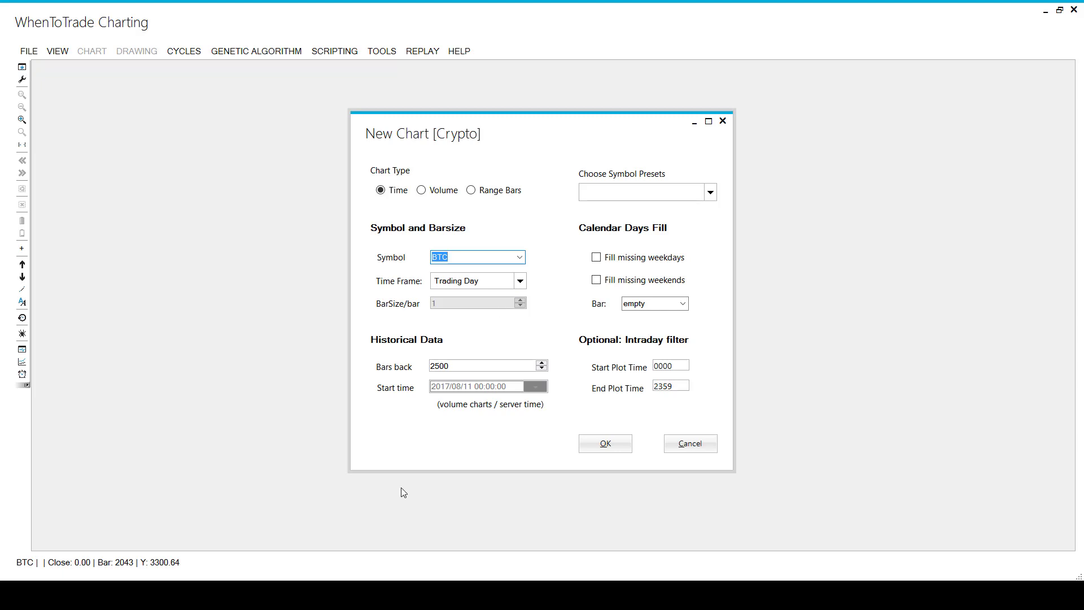
click(598, 447)
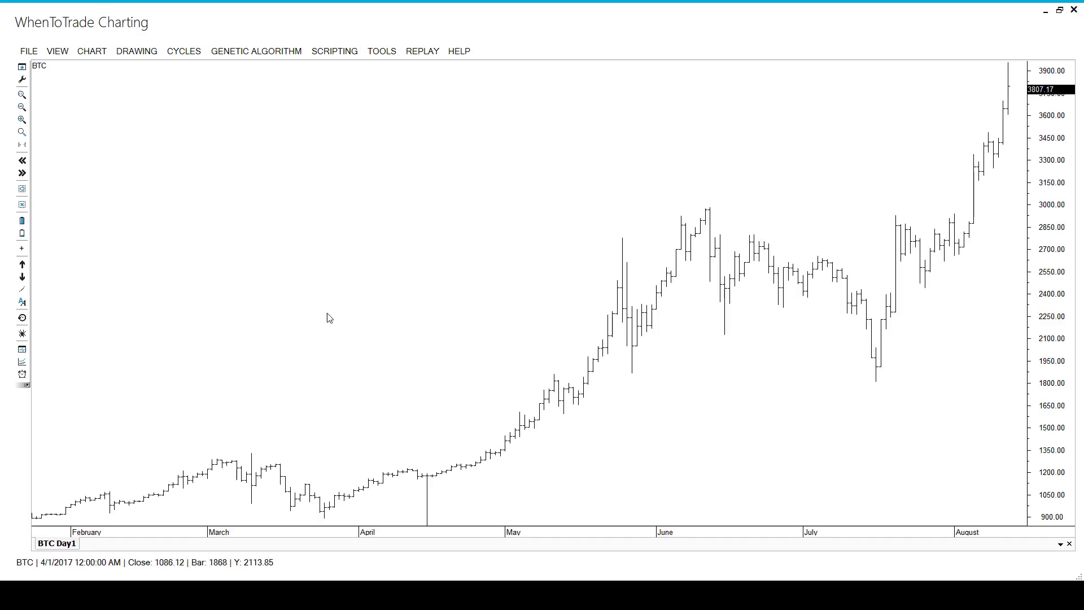
click(22, 145)
drag(622, 280, 526, 288)
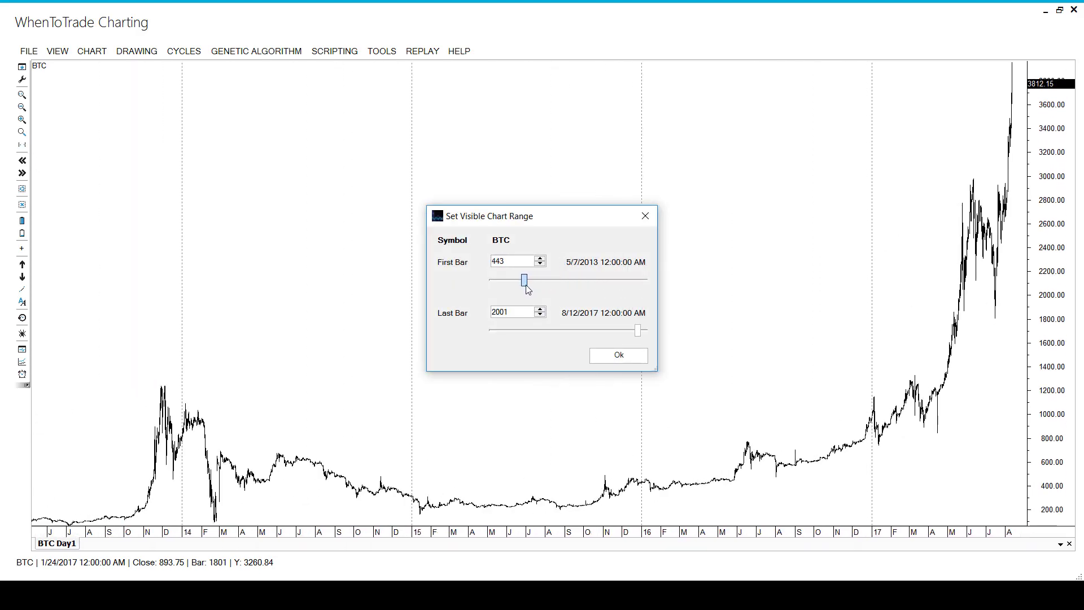
click(598, 357)
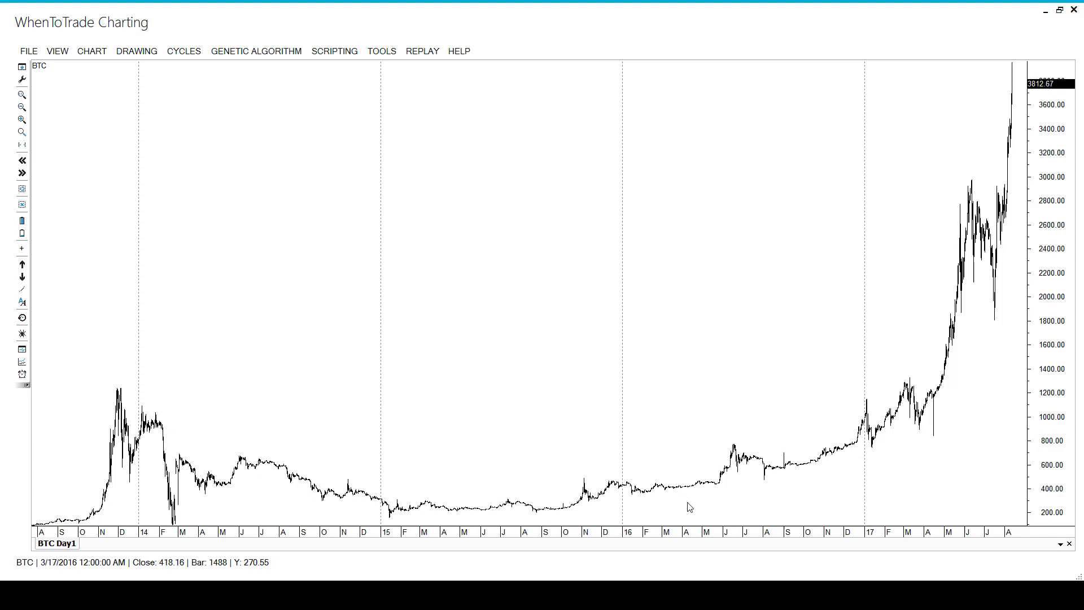
Set up the Dynamic Cycle Explorer on BTC.close with a cycle length range of 70 to 170.
click(184, 51)
key(Escape)
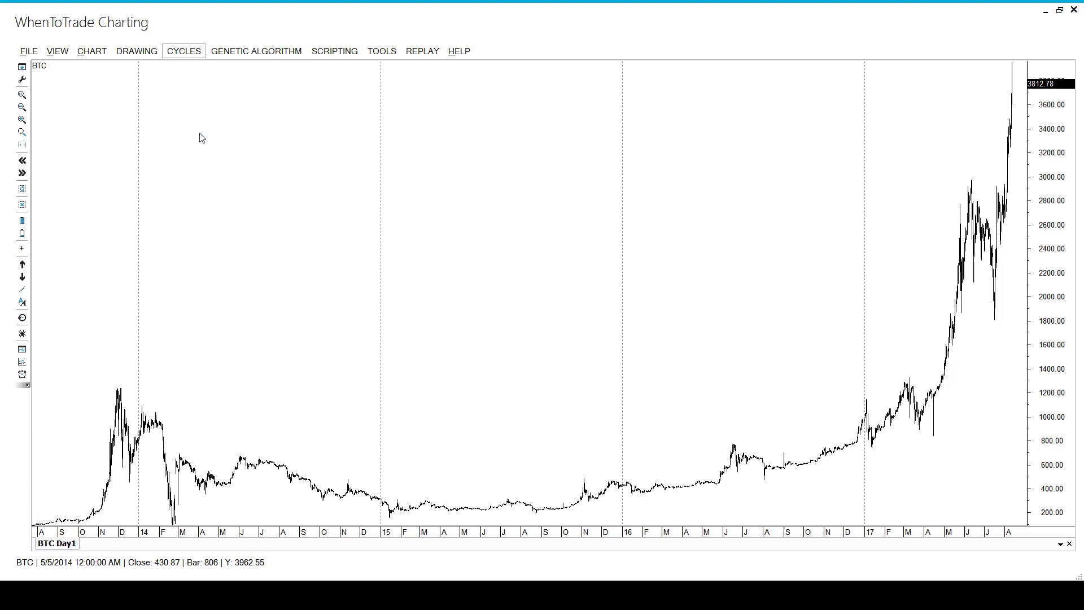
drag(453, 273, 392, 269)
text(70)
key(Tab)
text(1)
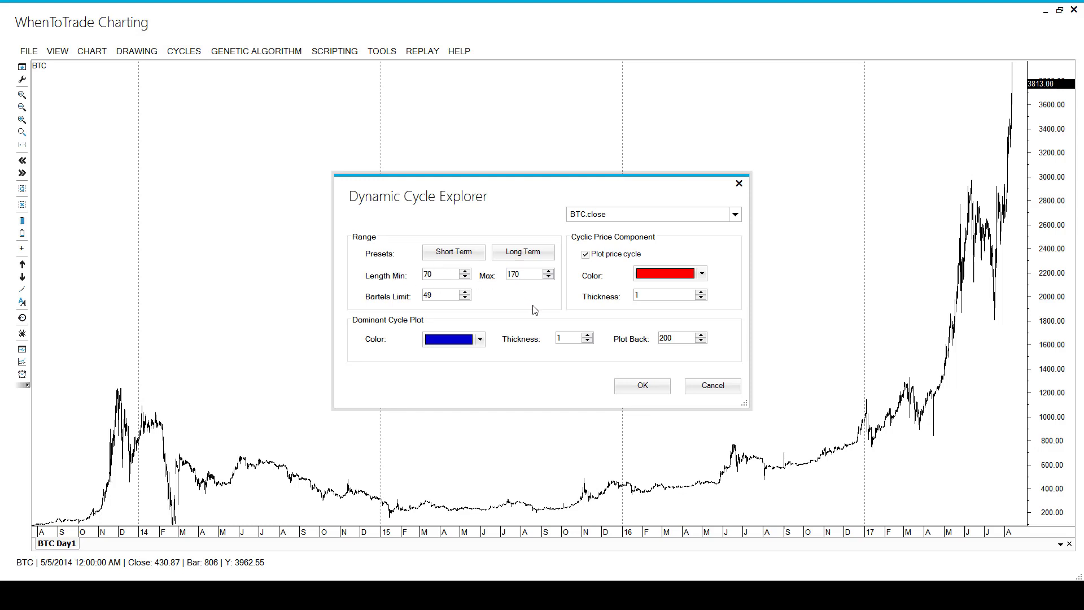
click(639, 388)
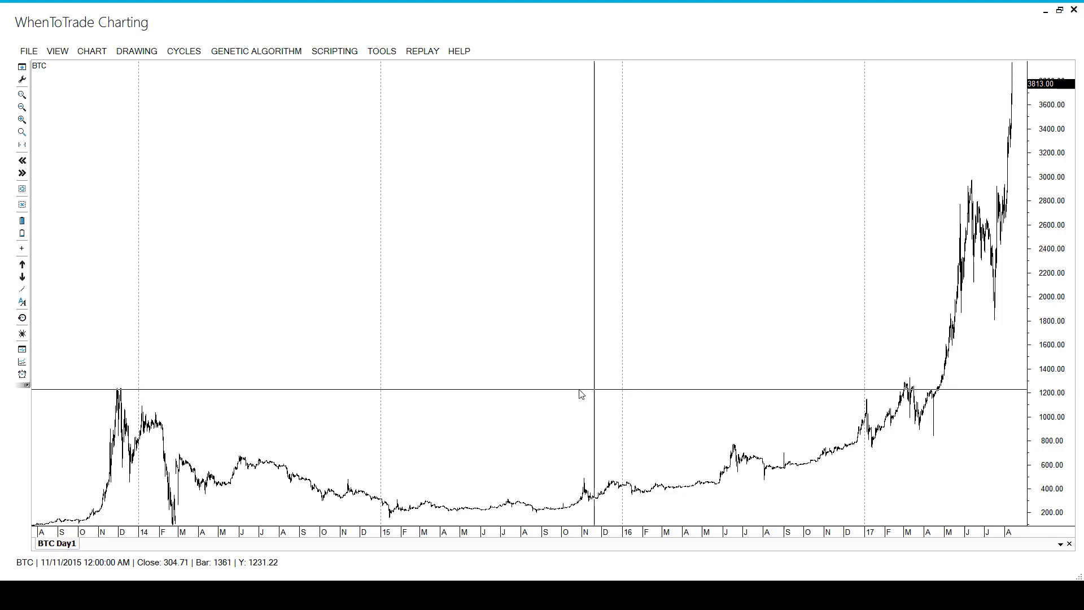
Pick about April 2015 on the daily chart as the reference point for plotting the dominant cycle.
click(413, 415)
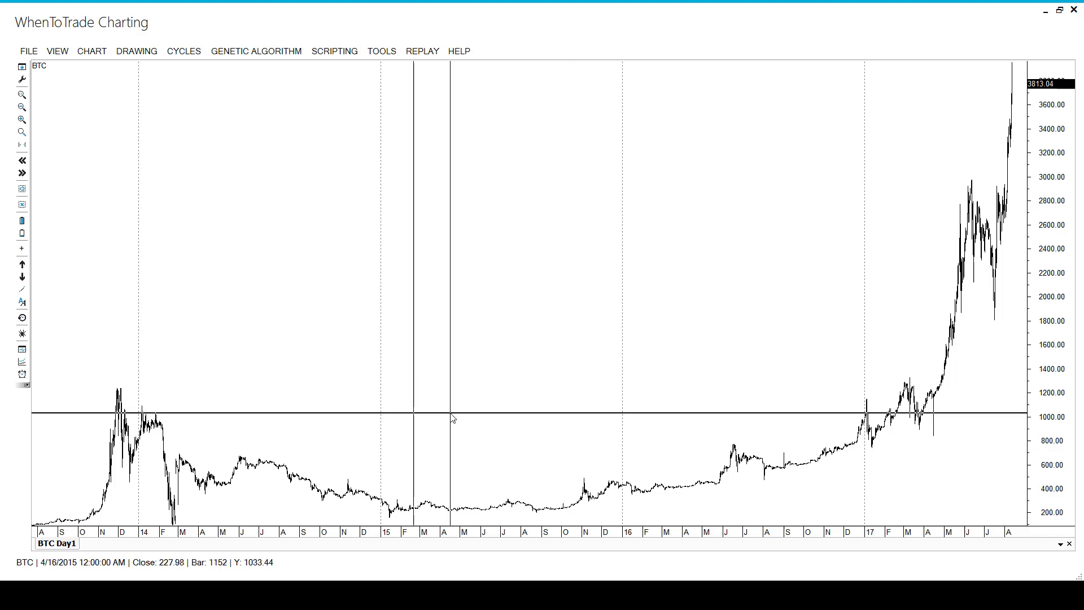
click(451, 416)
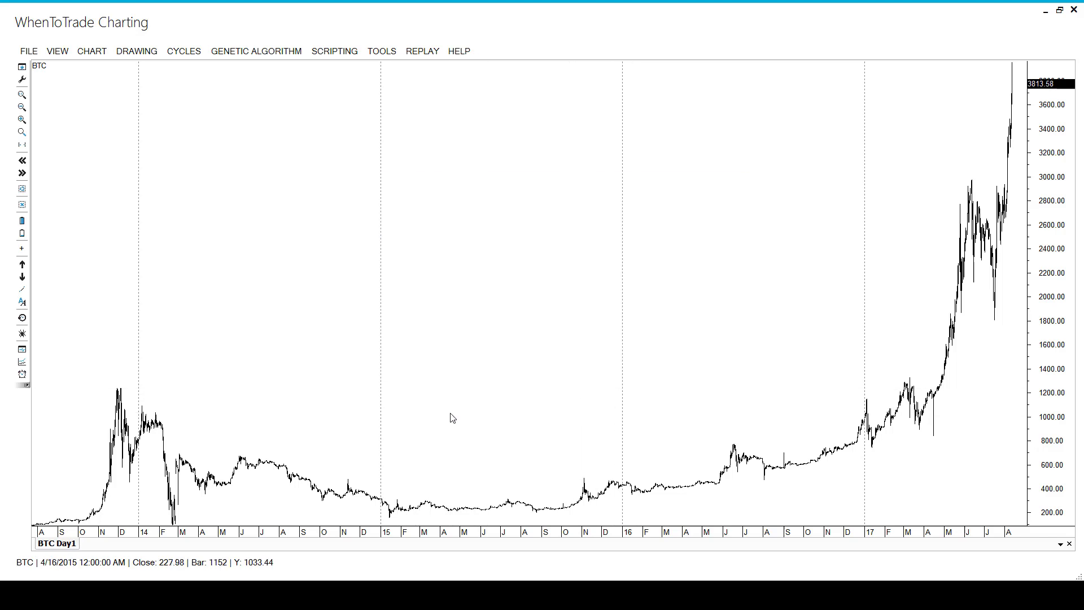
click(451, 445)
click(448, 443)
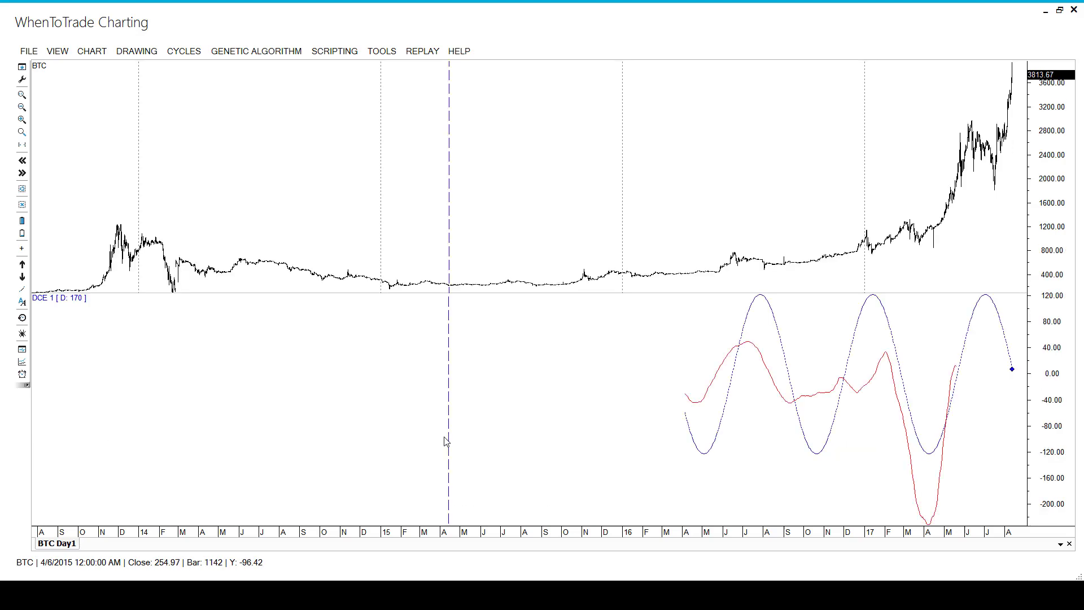
Enlarge the price pane above the cycle plot and shift the chart forward to show the cycle projection into October 2017.
drag(653, 293, 653, 403)
scroll(719, 443, down, 5)
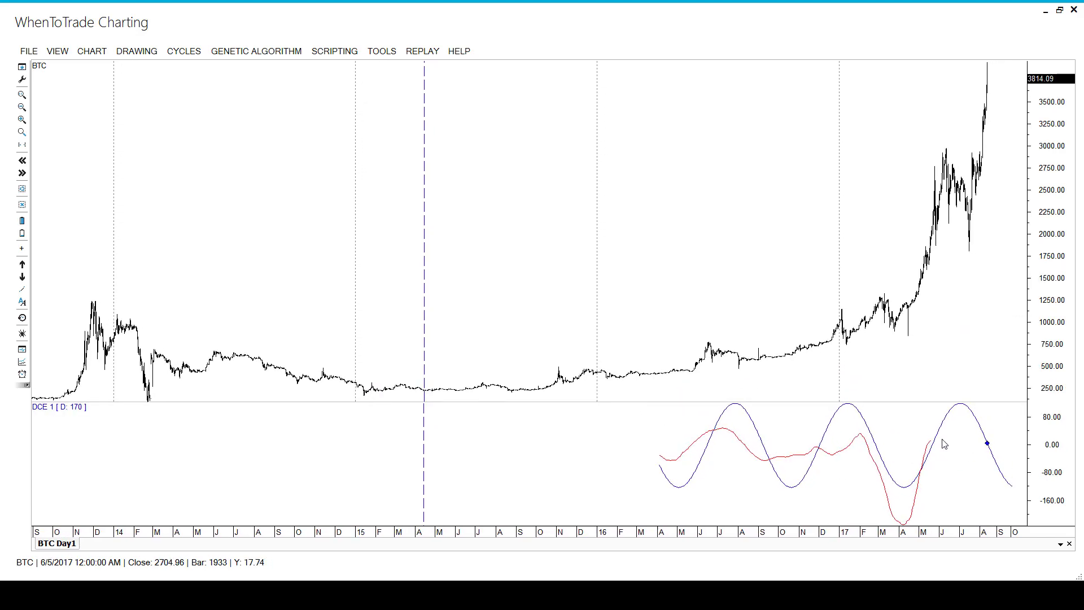
scroll(944, 444, down, 1)
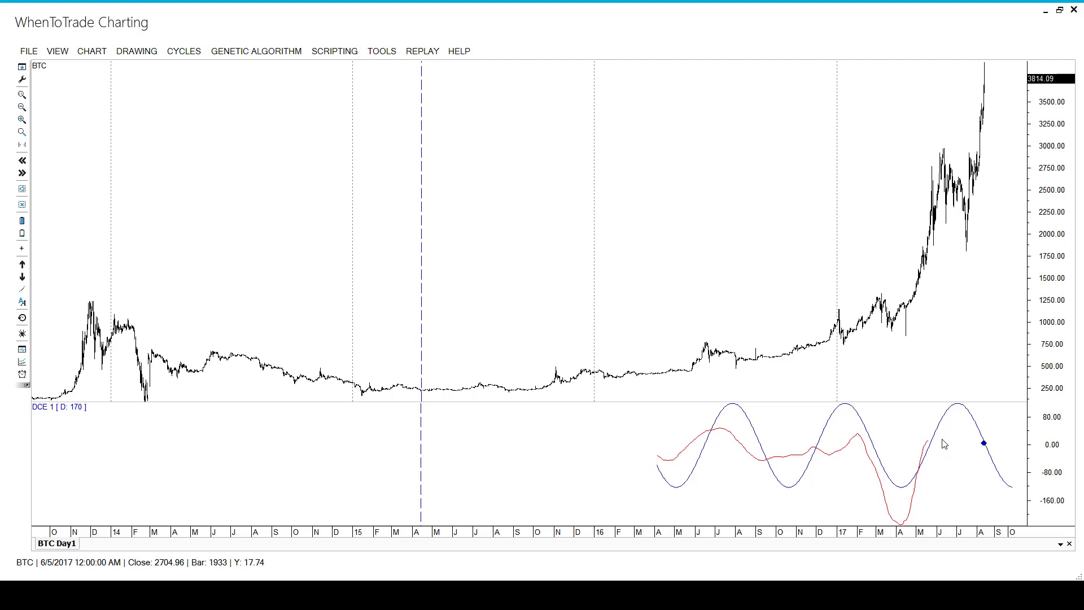
Narrow the visible chart range to start around August 2015 and show the cycle projection into November 2017.
click(22, 145)
drag(535, 281, 586, 284)
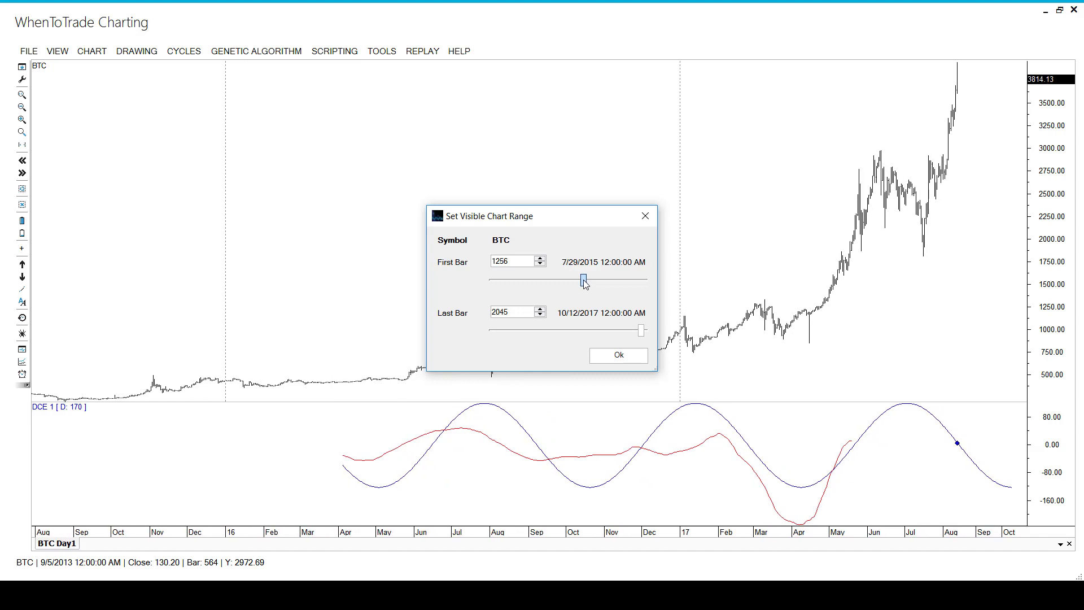
click(598, 353)
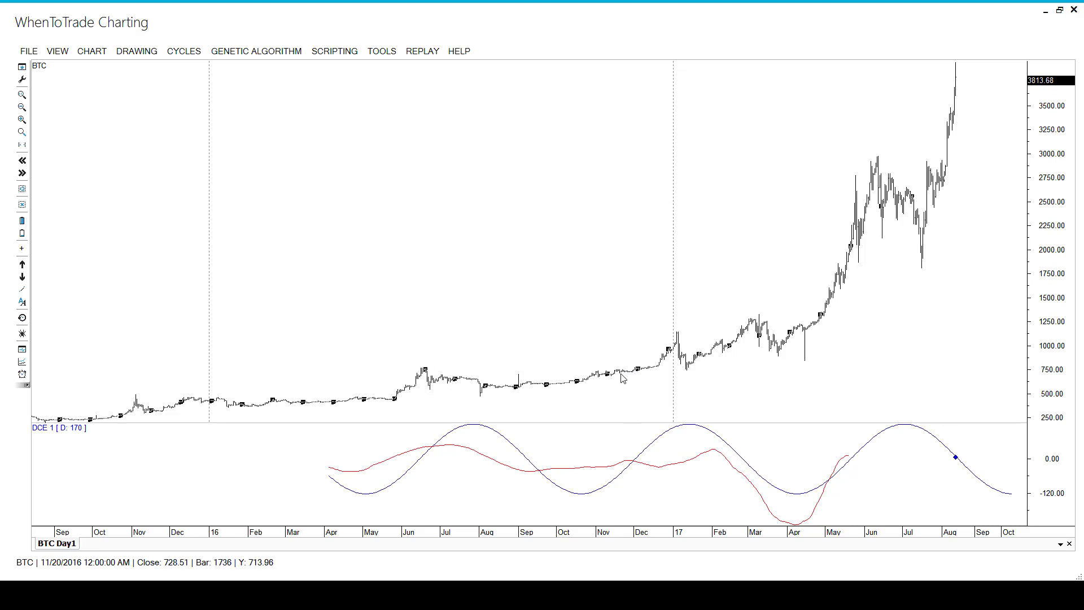
scroll(755, 425, down, 3)
scroll(789, 392, down, 1)
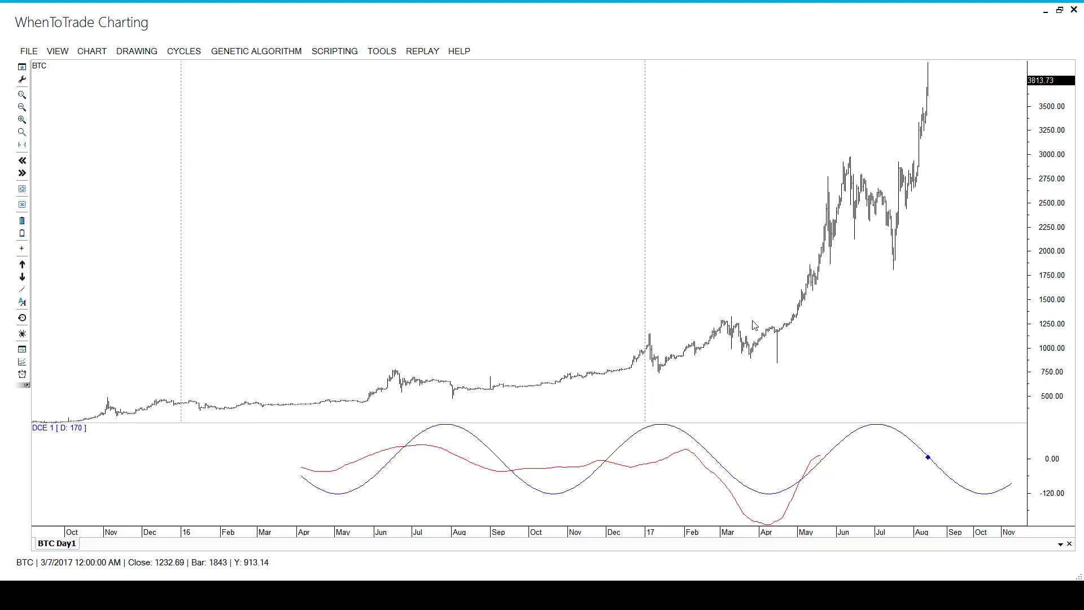
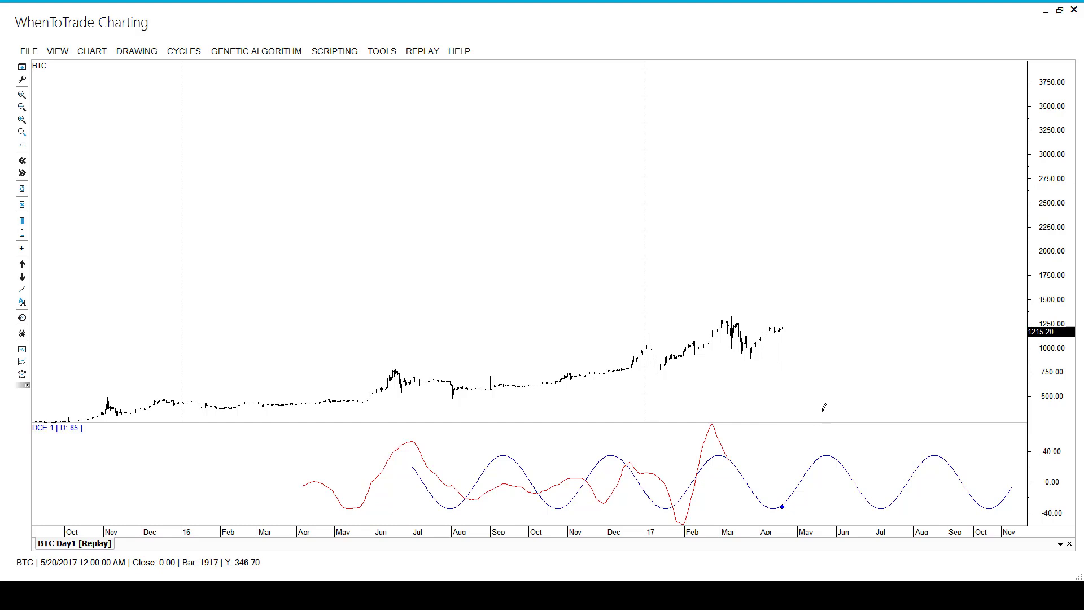
Draw three short horizontal marks below the price at the projected cycle turns in late May, early July and mid-August 2017.
drag(823, 410, 840, 409)
drag(870, 418, 890, 418)
drag(890, 417, 890, 418)
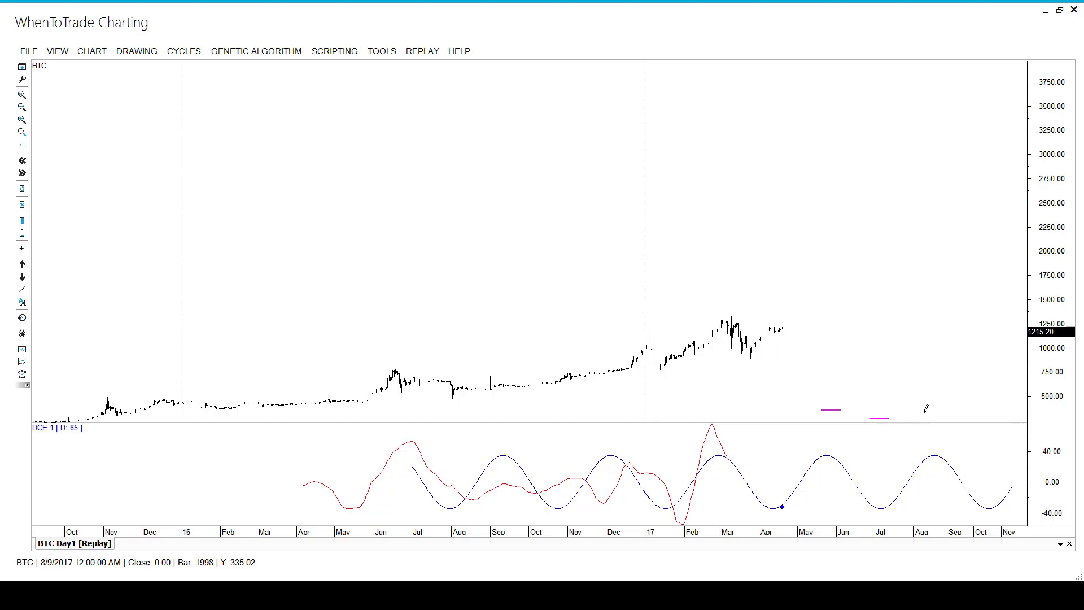
drag(923, 411, 936, 410)
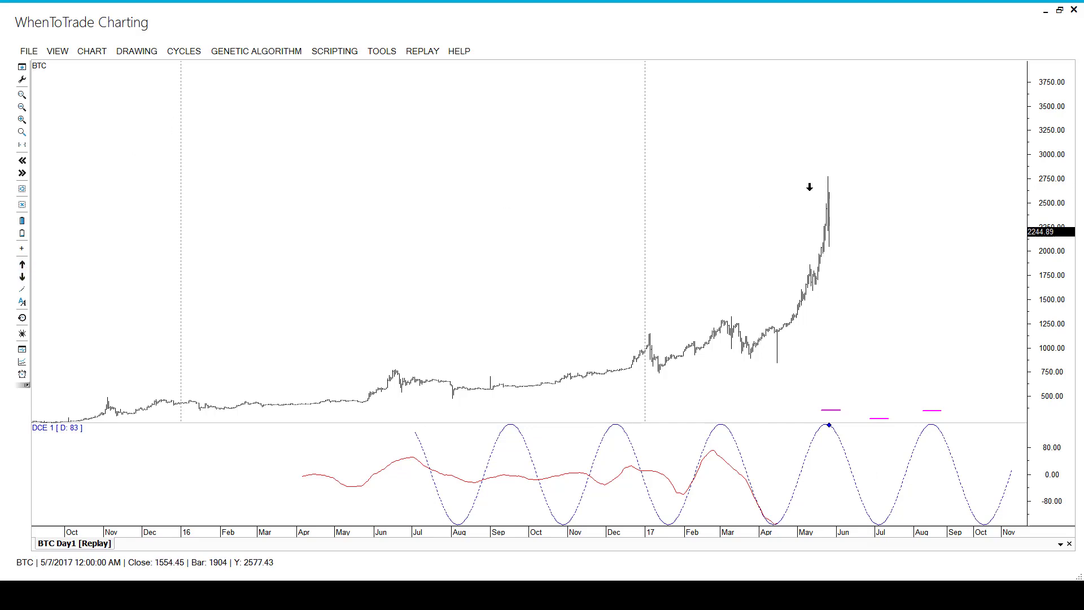
Mark the late May 2017 price peak with a down arrow and the mid-July 2017 low with an up arrow.
click(828, 172)
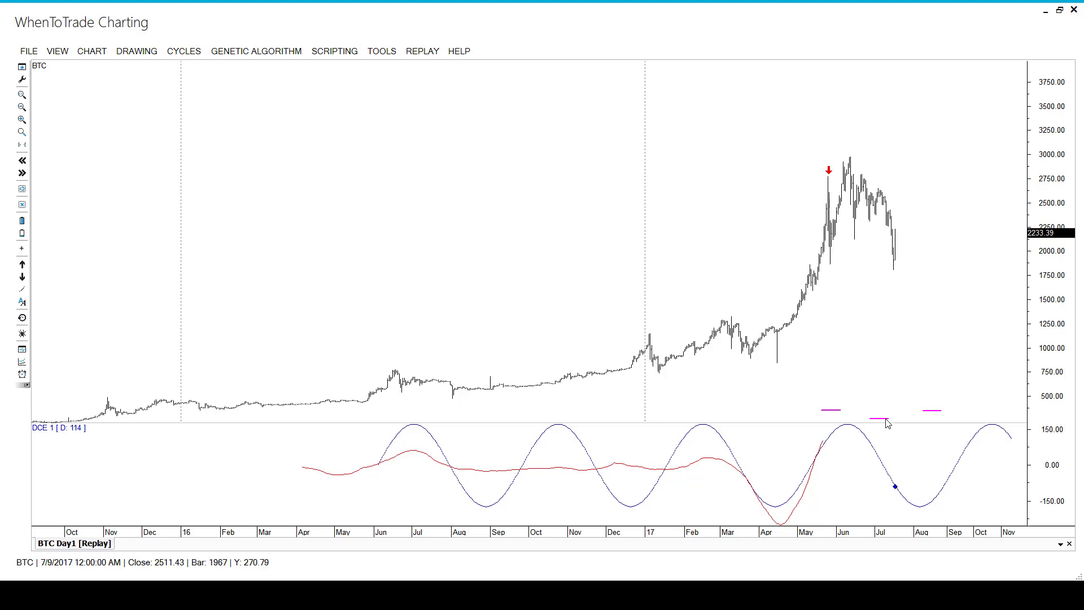
mouse_move(886, 420)
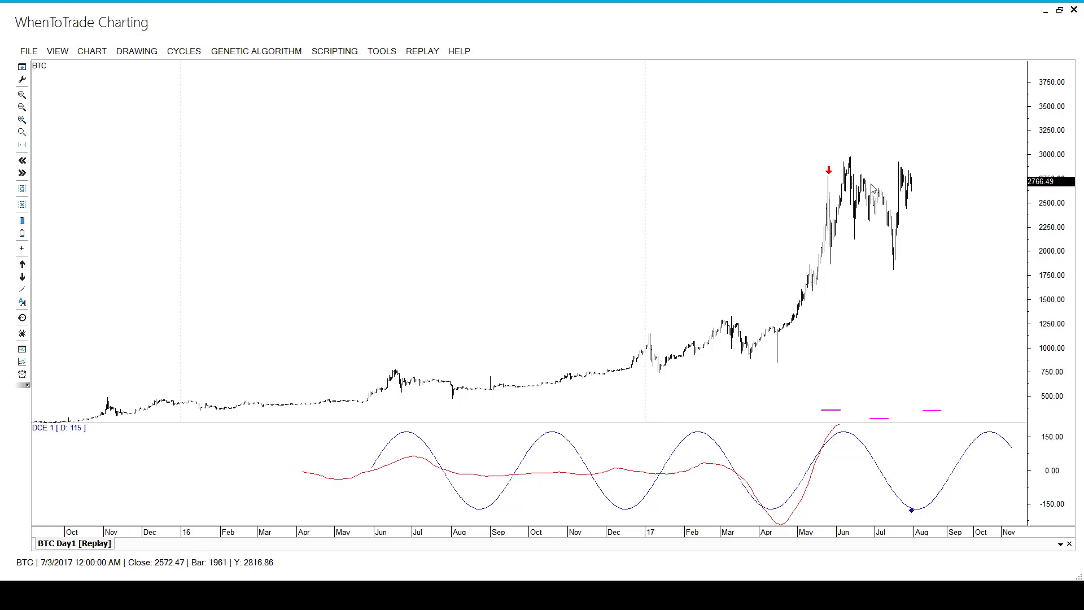
click(910, 508)
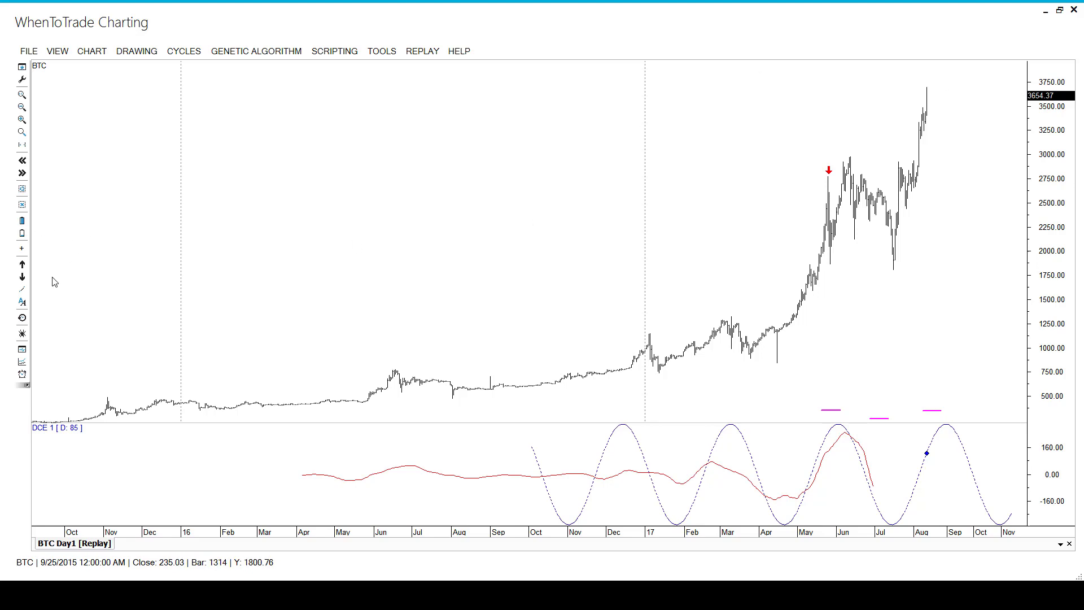
click(22, 265)
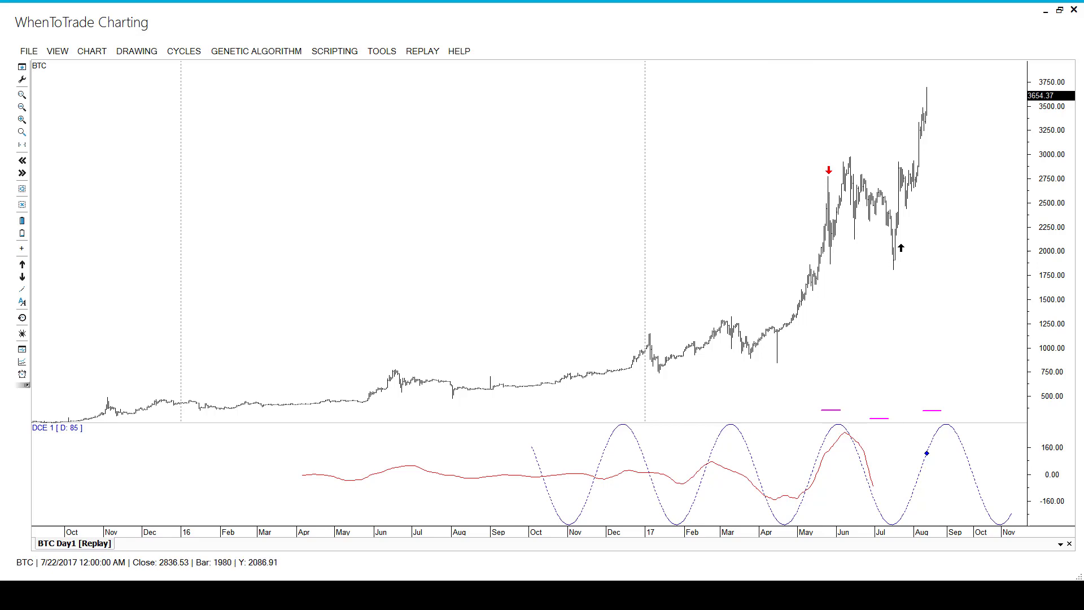
click(898, 249)
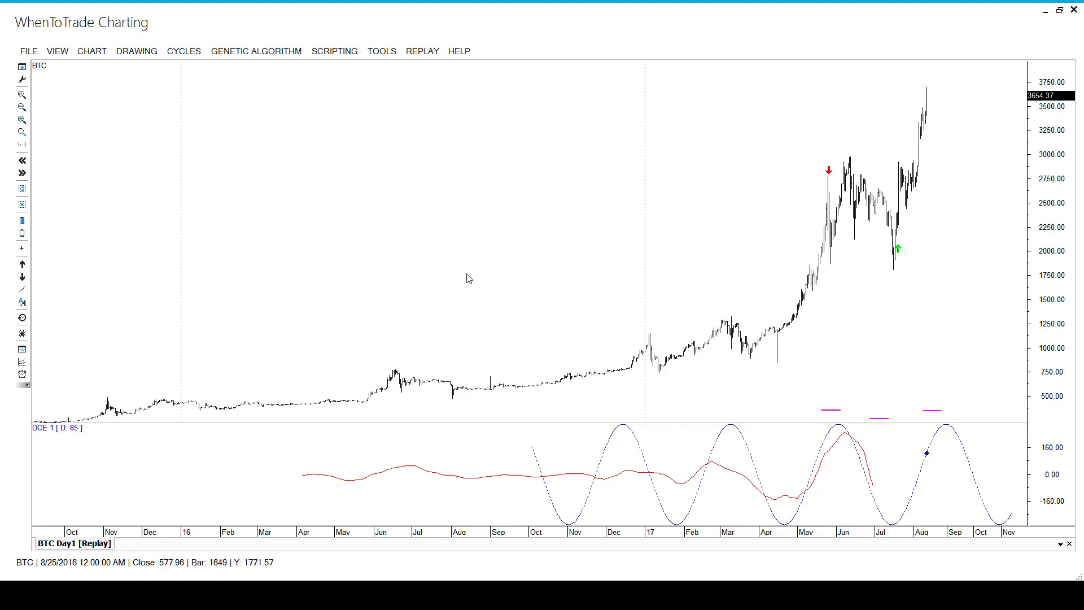